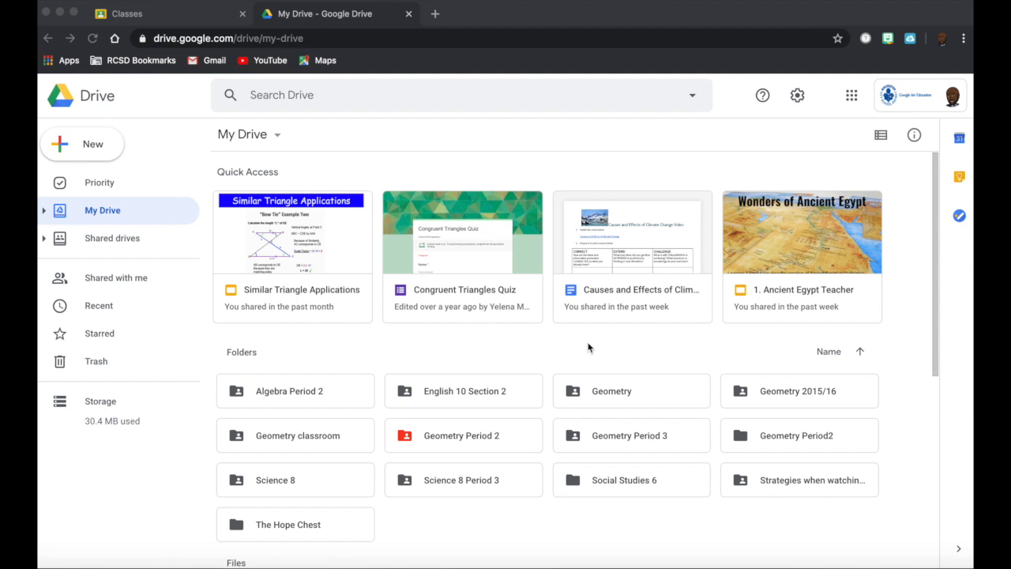
Step: Open the Social Studies 6 folder and make two copies of the Template Iron Chef Egypt Gods presentation
double_click(637, 483)
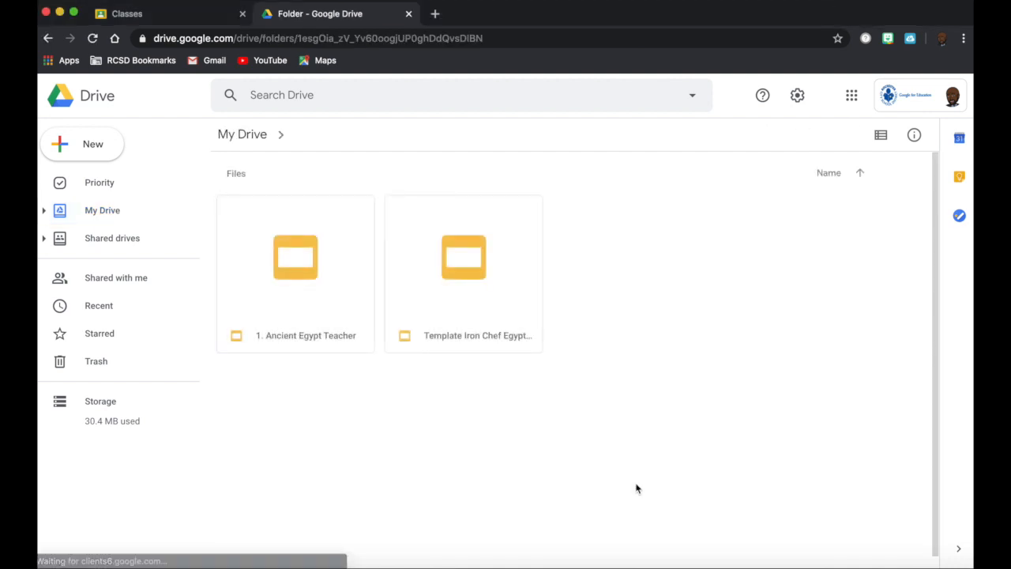
click(509, 265)
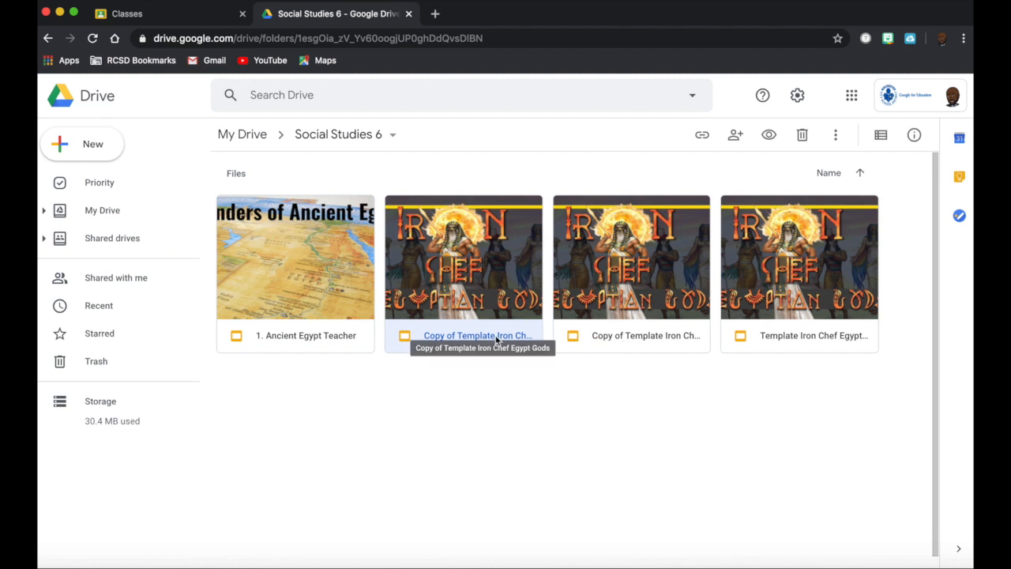
Step: Rename the first copy of the template presentation to "Group A Iron Chef Egypt Gods"
right_click(468, 270)
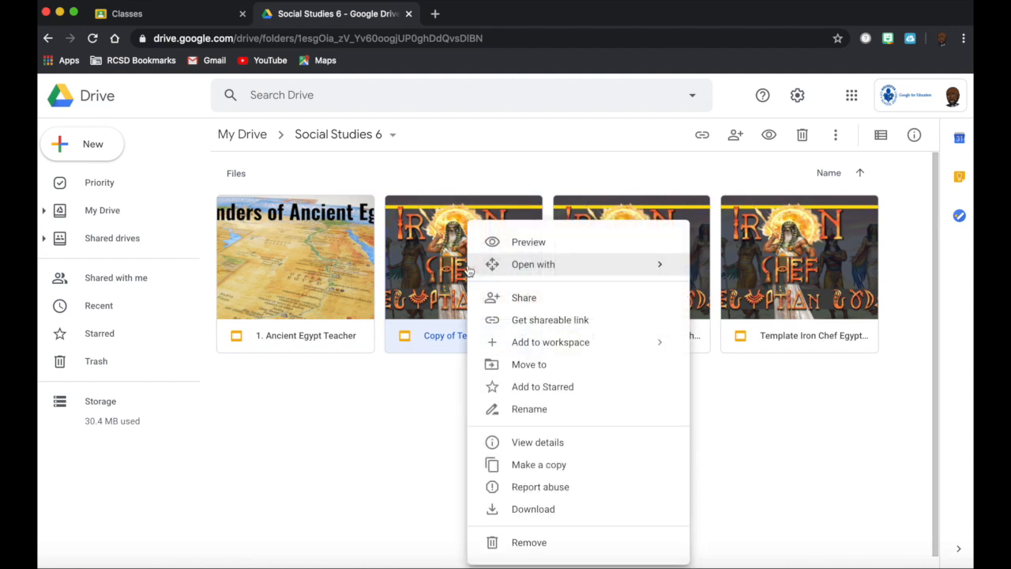
click(551, 409)
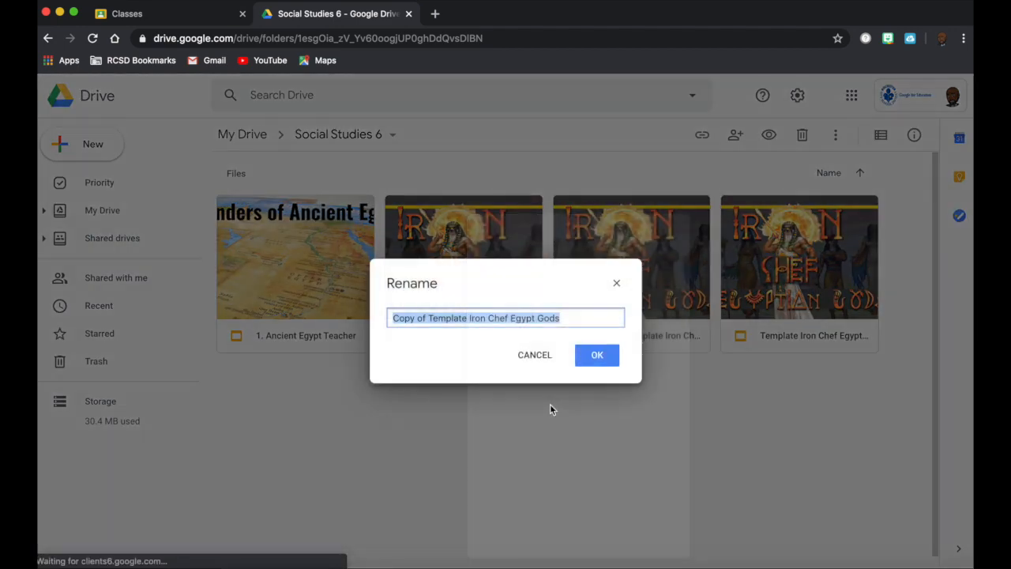
click(453, 318)
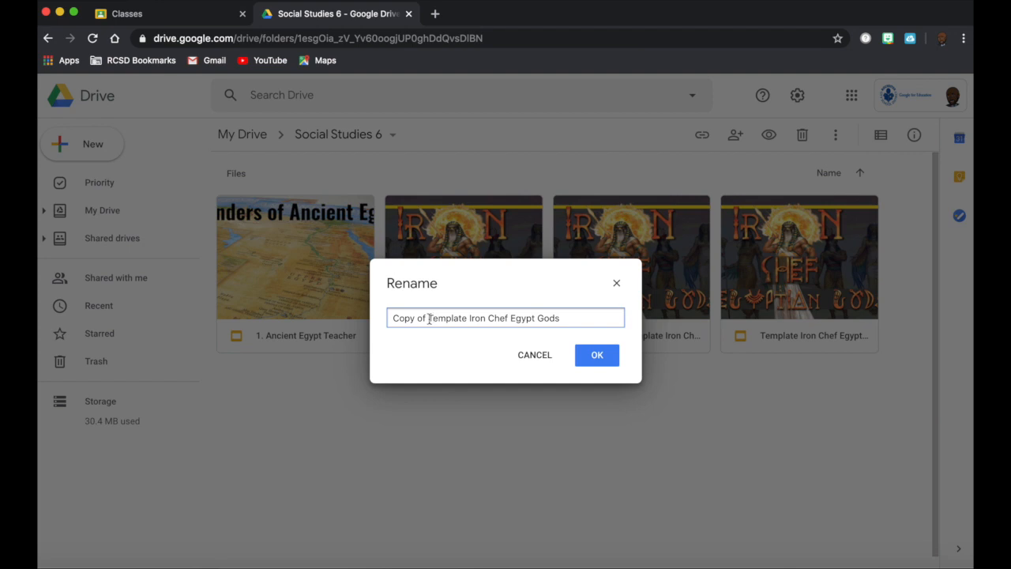
drag(429, 319, 387, 319)
text(Group A)
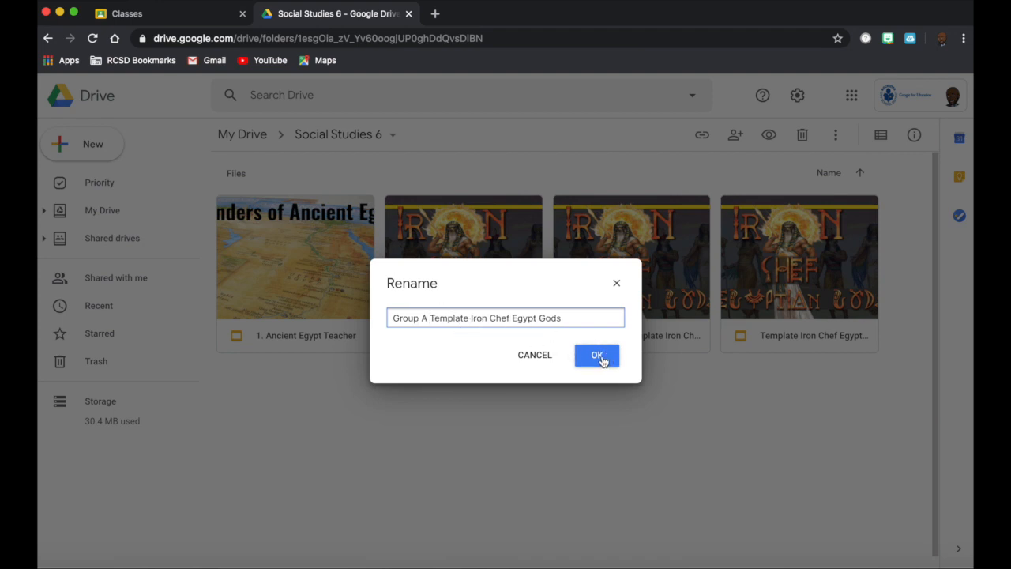
drag(471, 317, 429, 317)
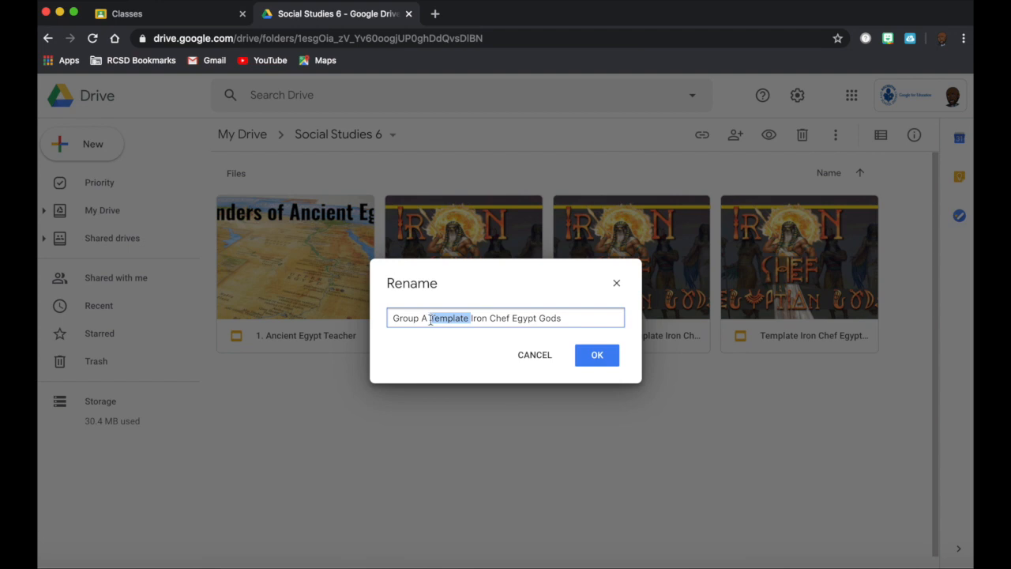
key(BackSpace)
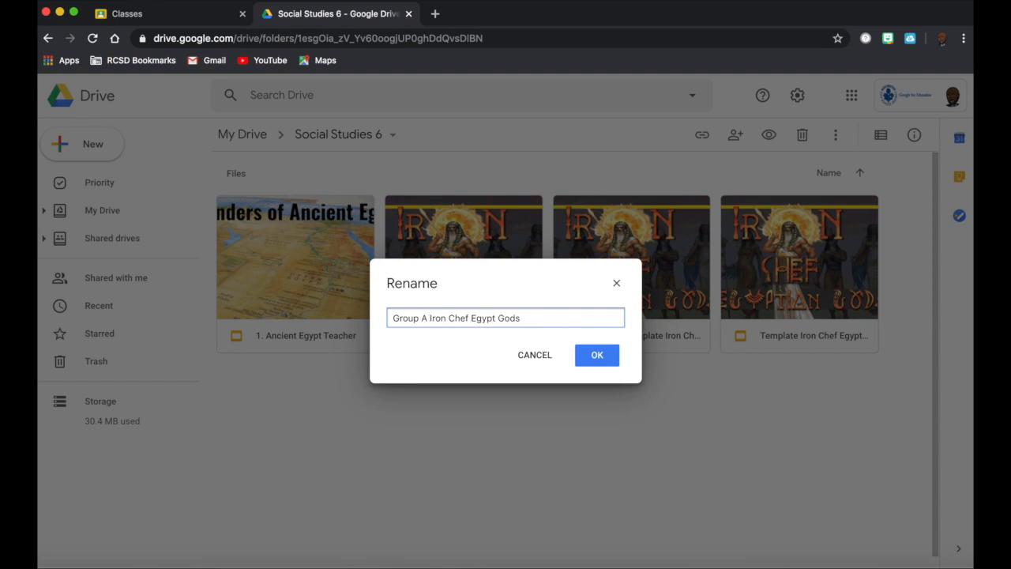
click(597, 356)
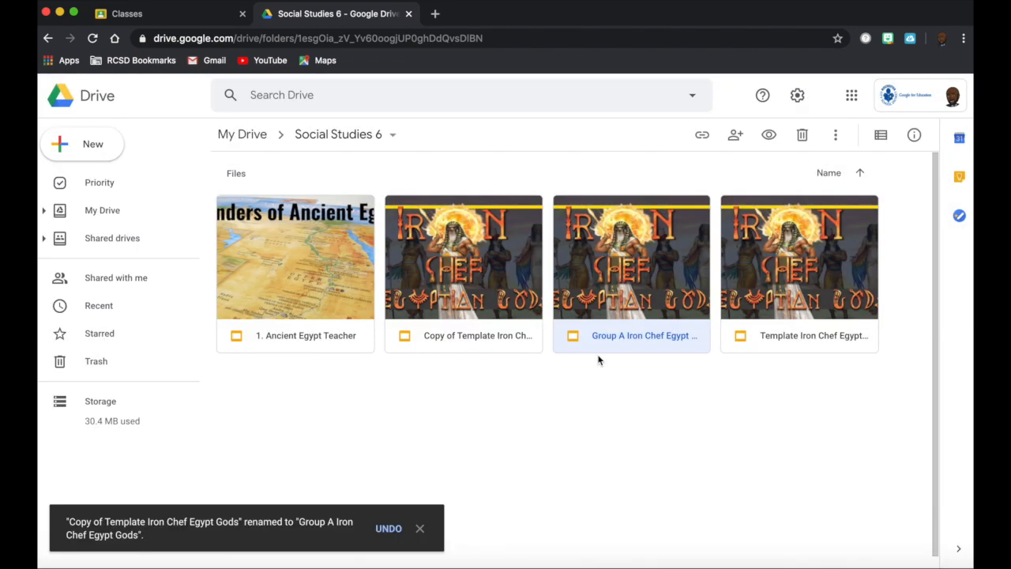
Step: Rename the remaining copy of the template presentation to "Group B Iron Chef Egypt Gods"
click(444, 294)
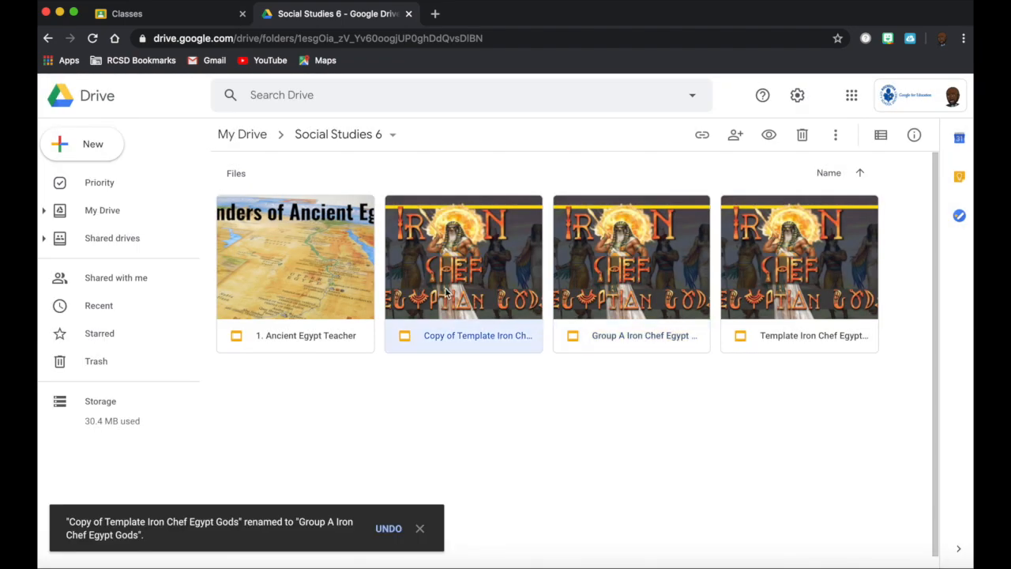
right_click(446, 292)
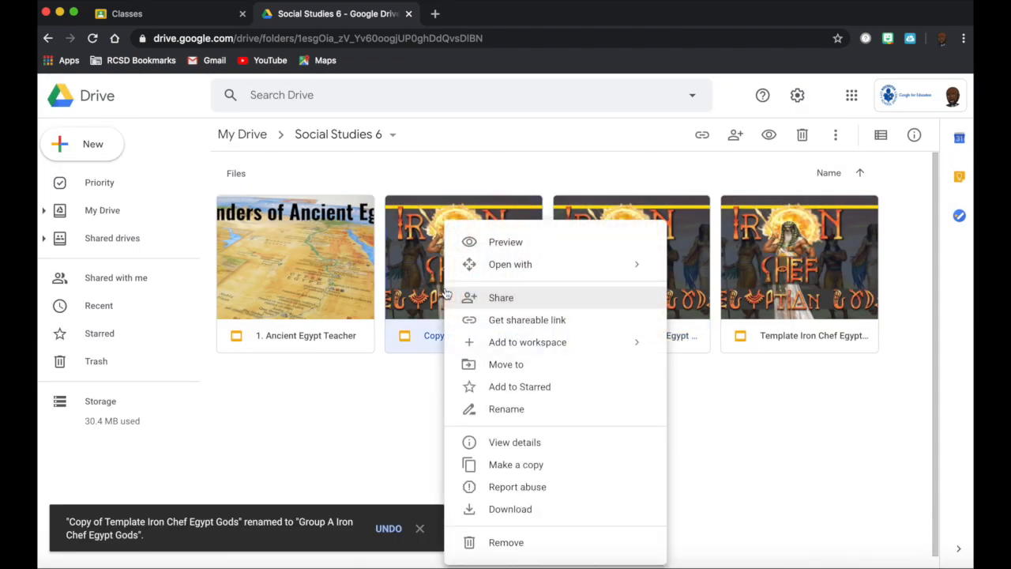
click(522, 407)
key(Right)
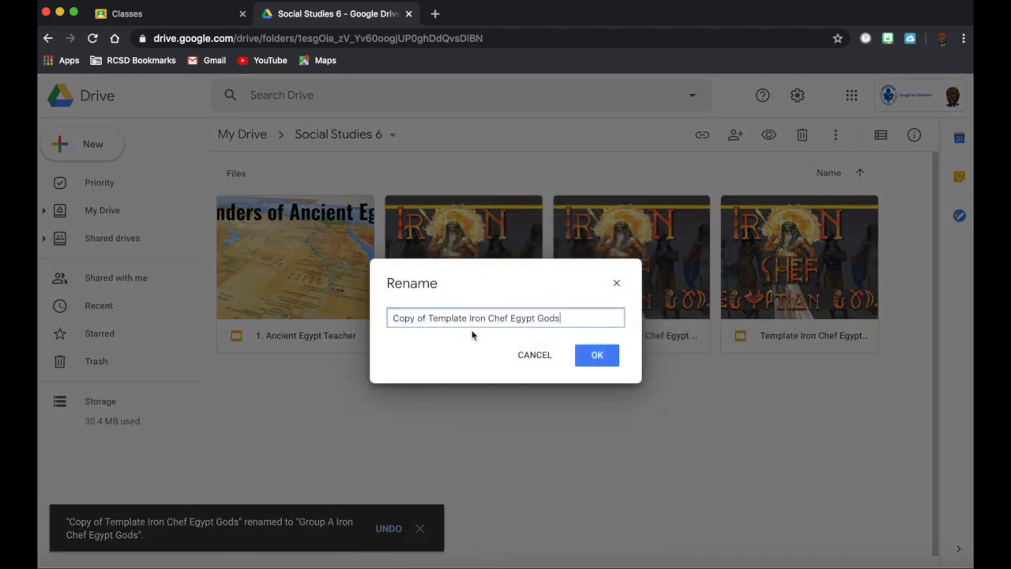
drag(466, 317, 342, 321)
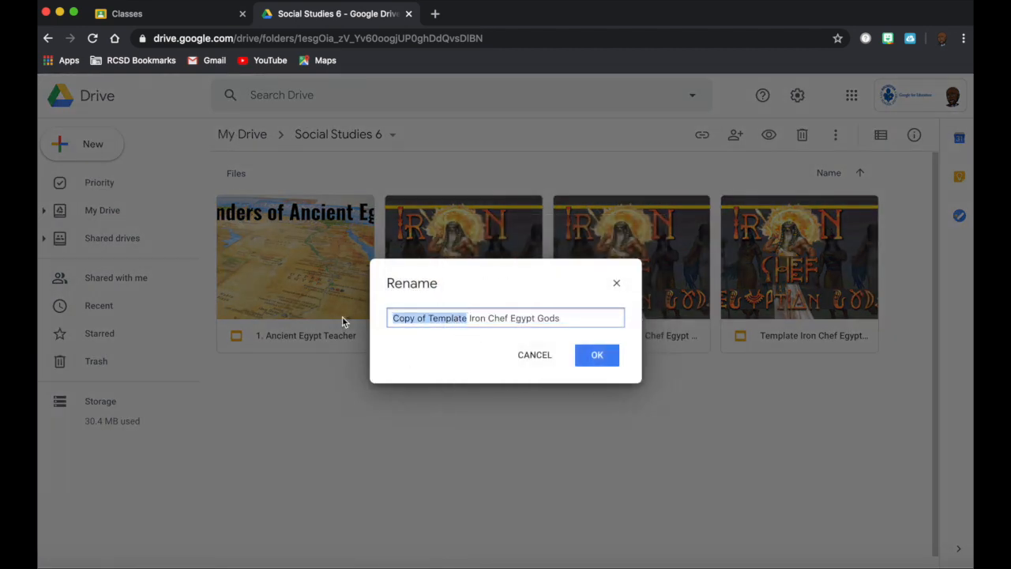
text(Group B)
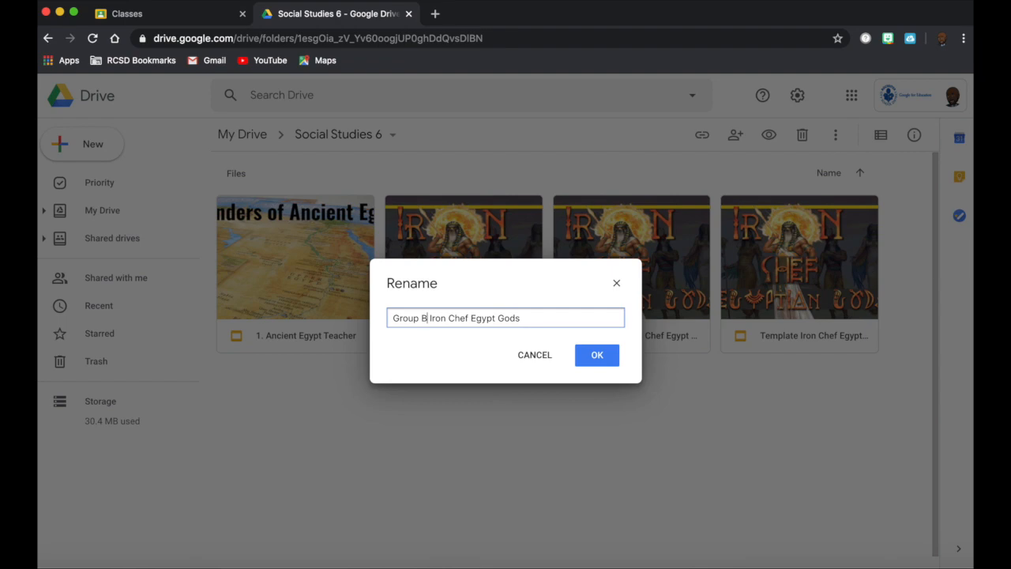
click(596, 356)
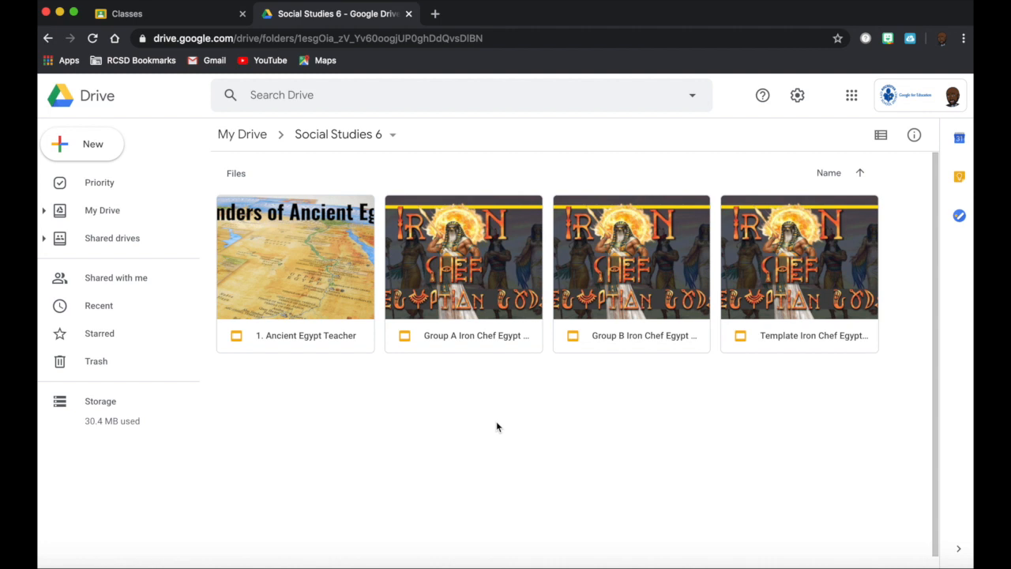
Step: Switch to Google Classroom and start a Social Studies 6 assignment titled "Iron Chef Egyptian Gods", with instructions to open, follow and turn in the group slide activity
click(166, 22)
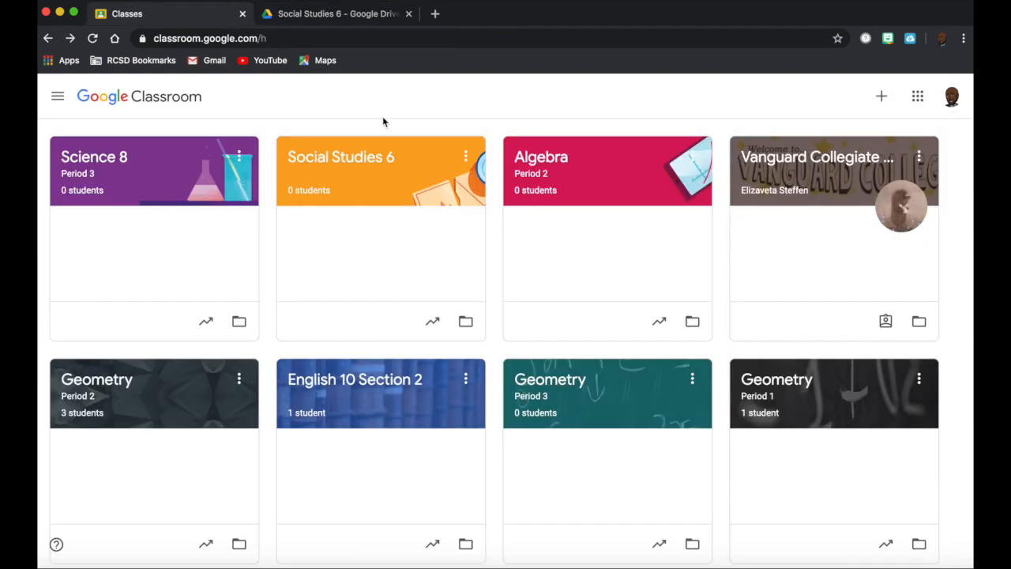
click(368, 160)
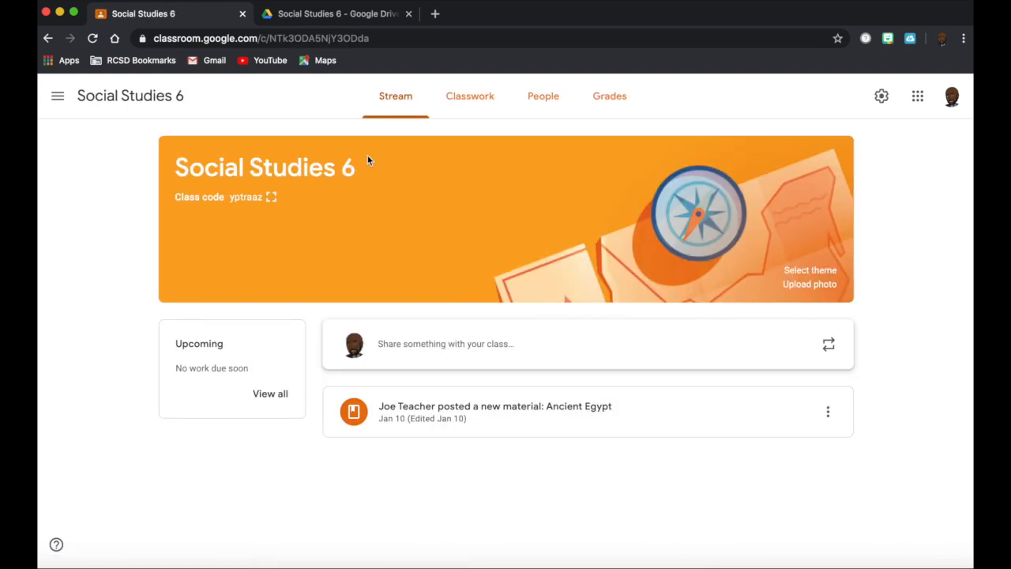
click(479, 105)
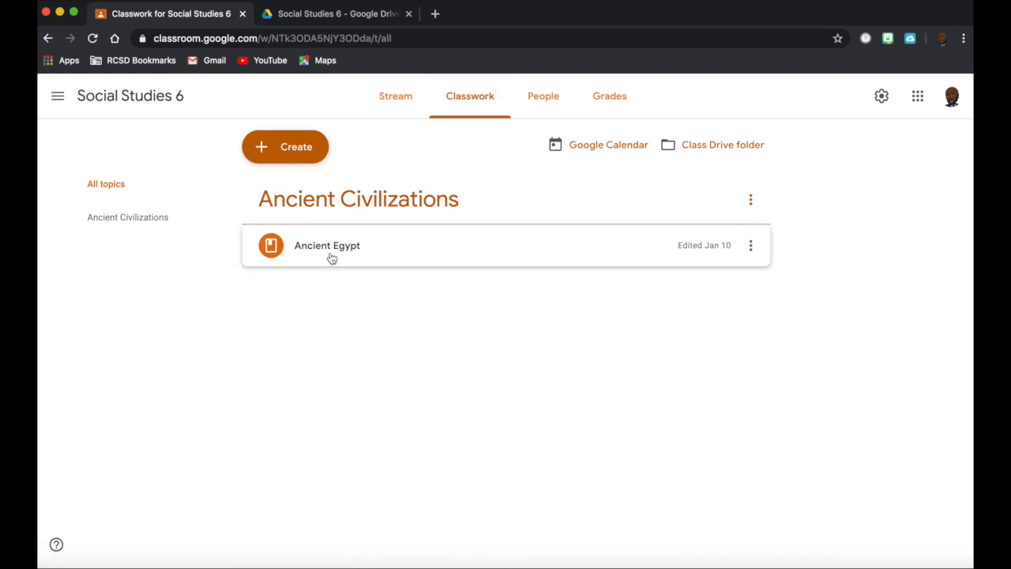
click(297, 148)
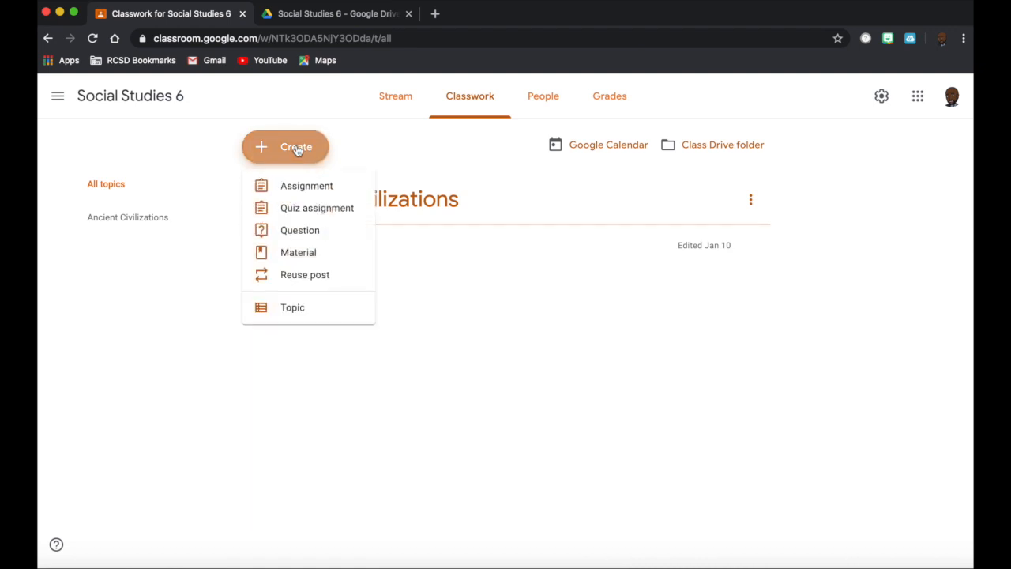
click(305, 184)
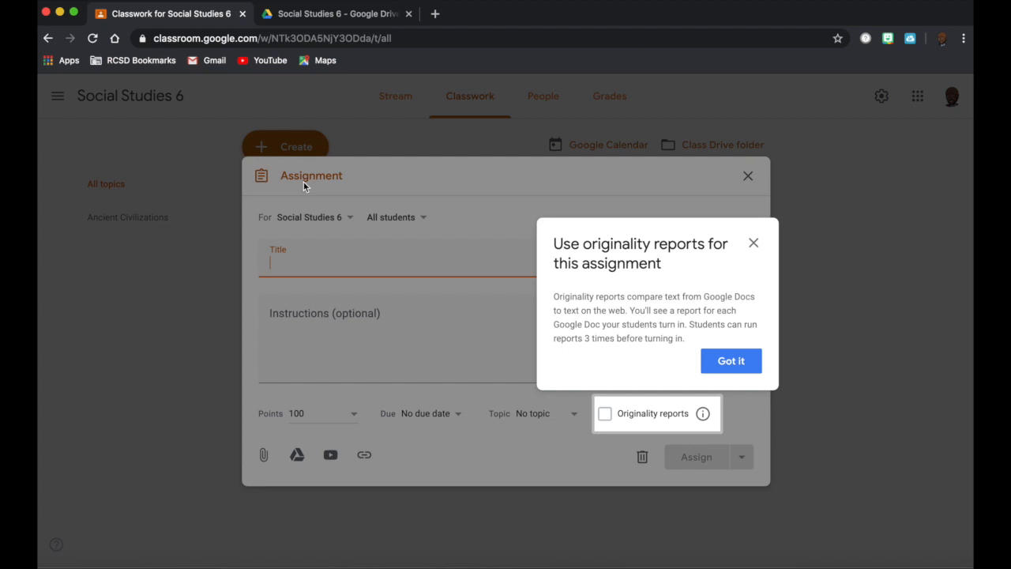
click(422, 293)
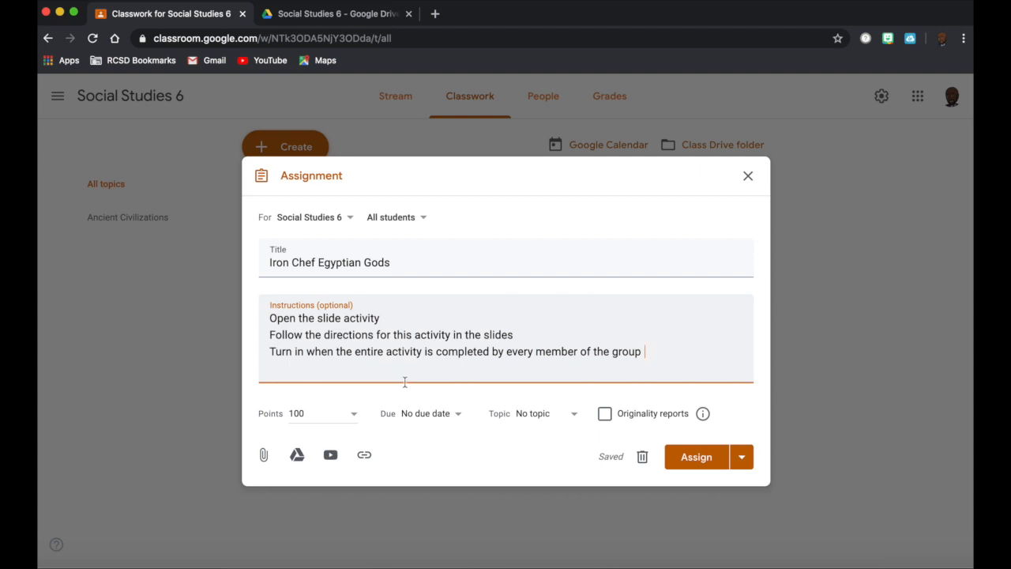
Step: Attach the Group A Iron Chef Egypt Gods slides from Drive and set the file access to "Students can edit file"
click(296, 455)
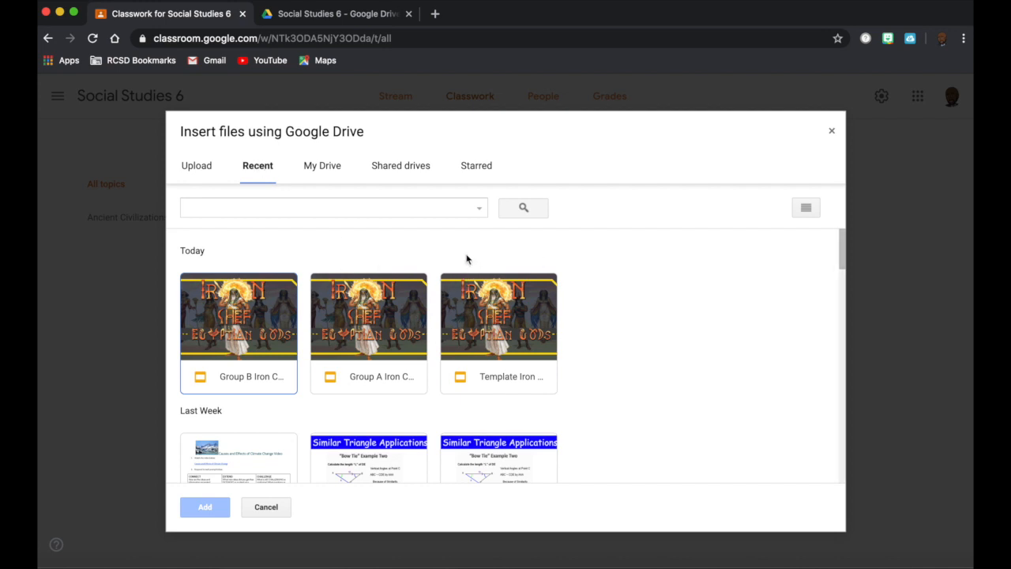
click(377, 346)
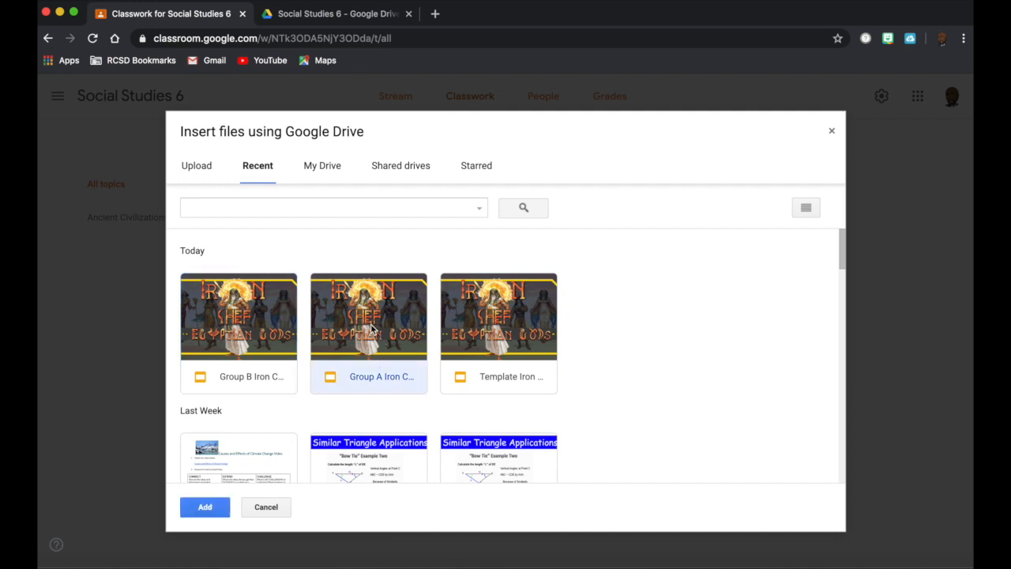
click(204, 507)
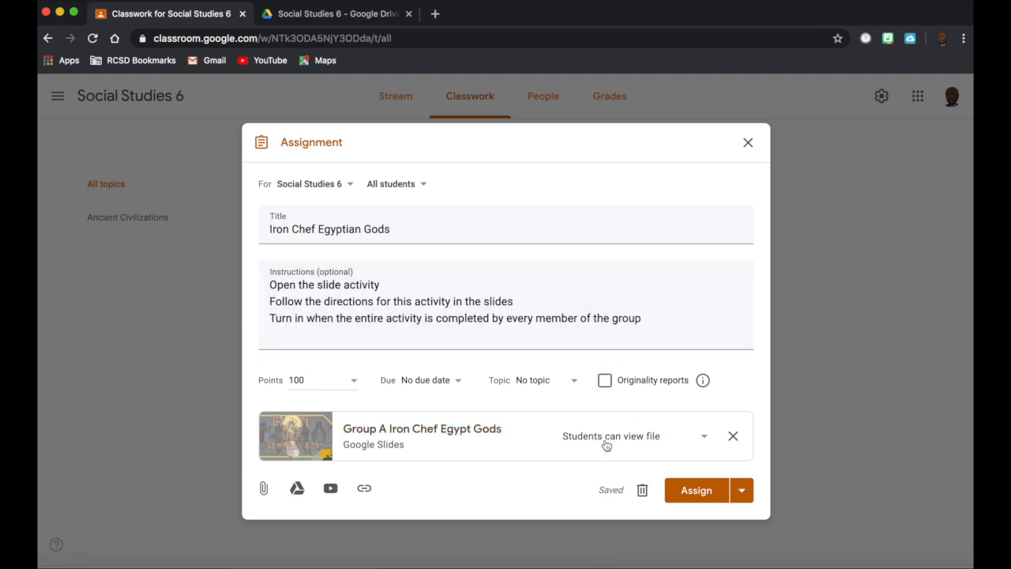
click(706, 439)
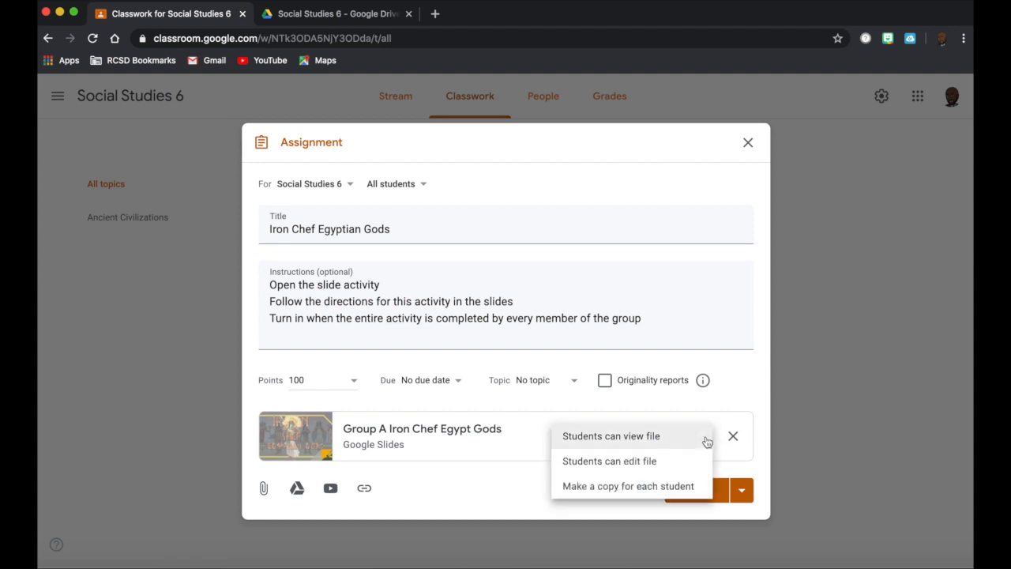
click(671, 459)
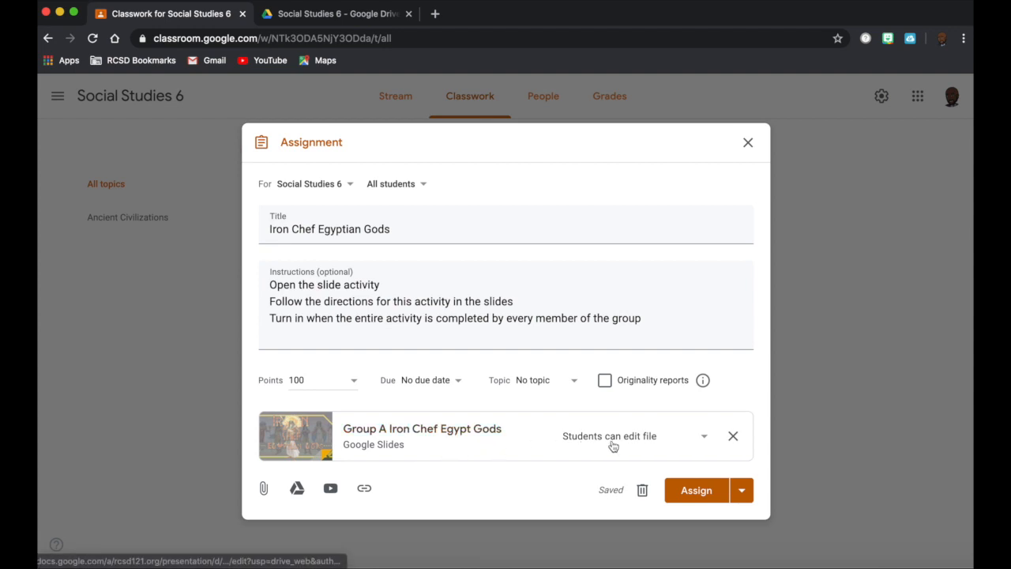
Step: Limit the assignment's recipients to the first two students in the class list and assign it
click(418, 186)
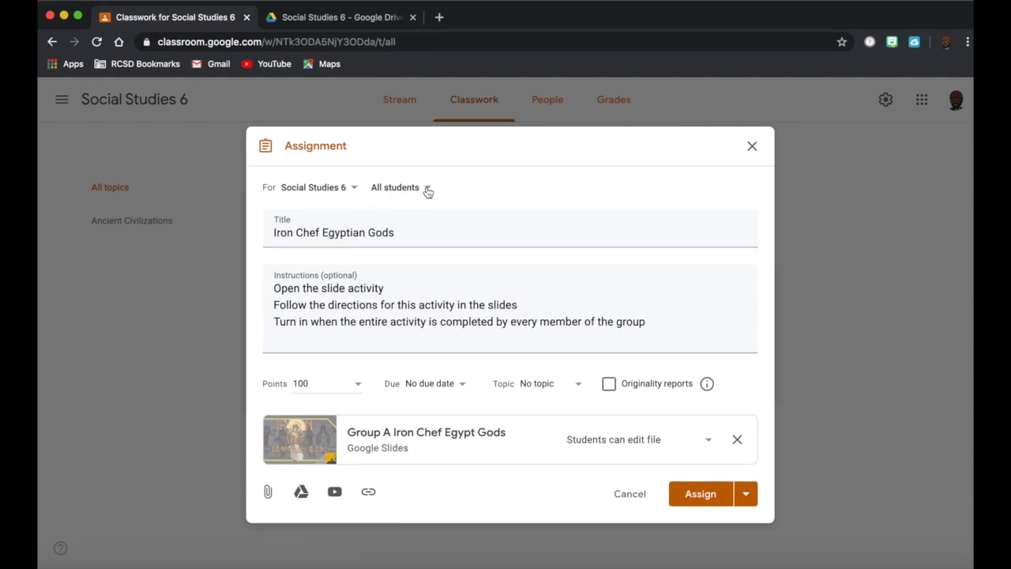
click(427, 189)
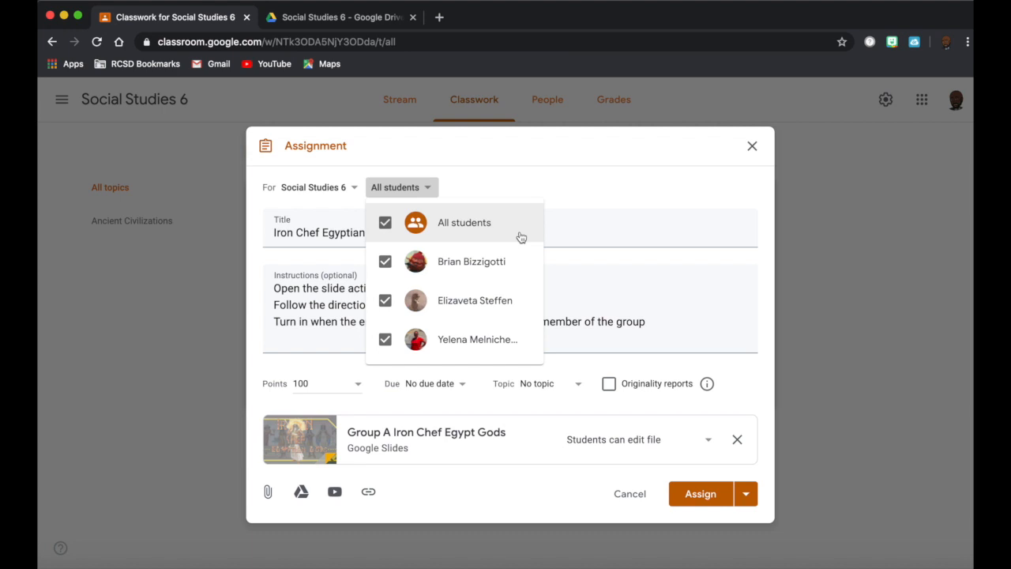
click(386, 227)
click(386, 263)
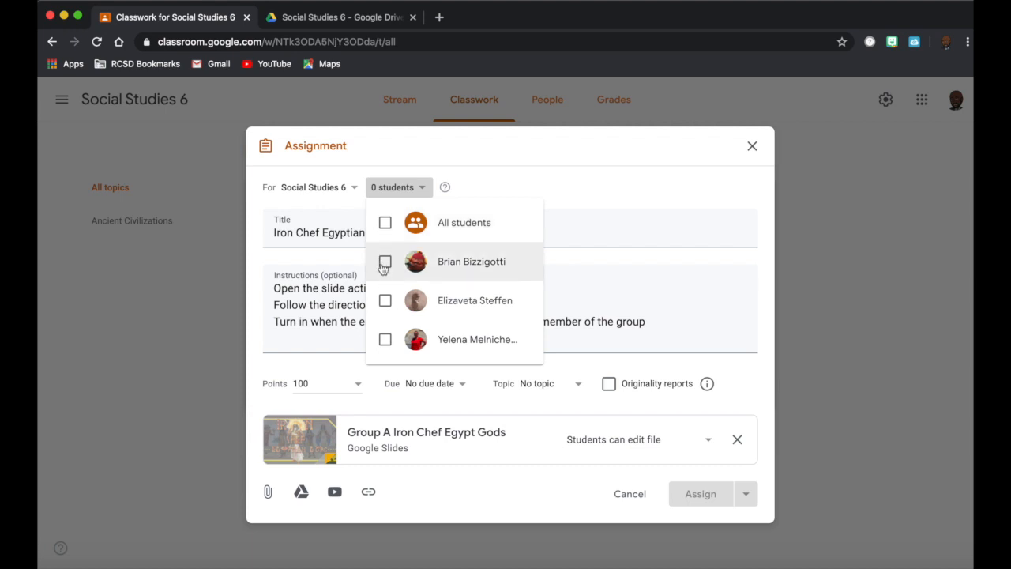
click(387, 303)
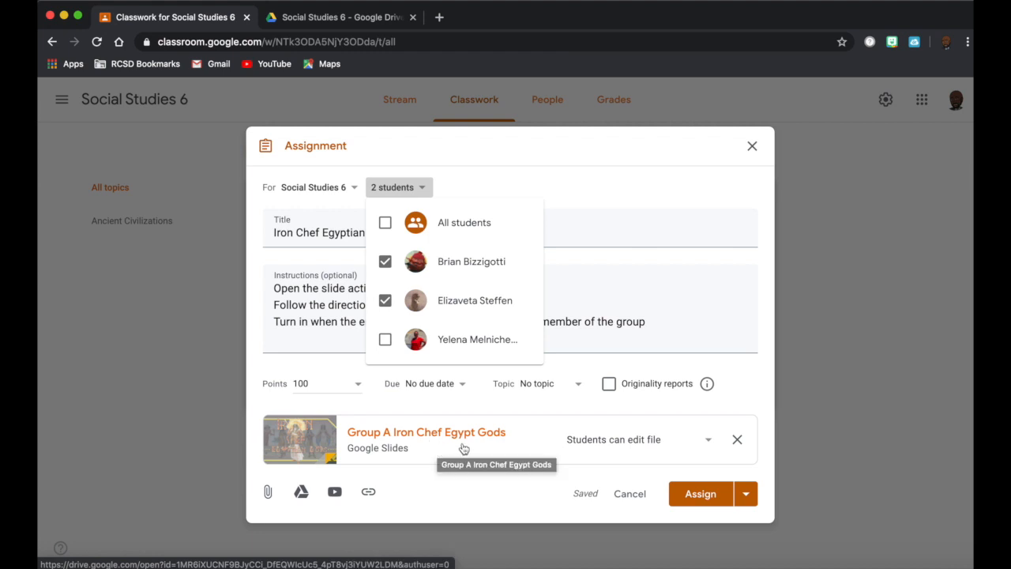
click(705, 497)
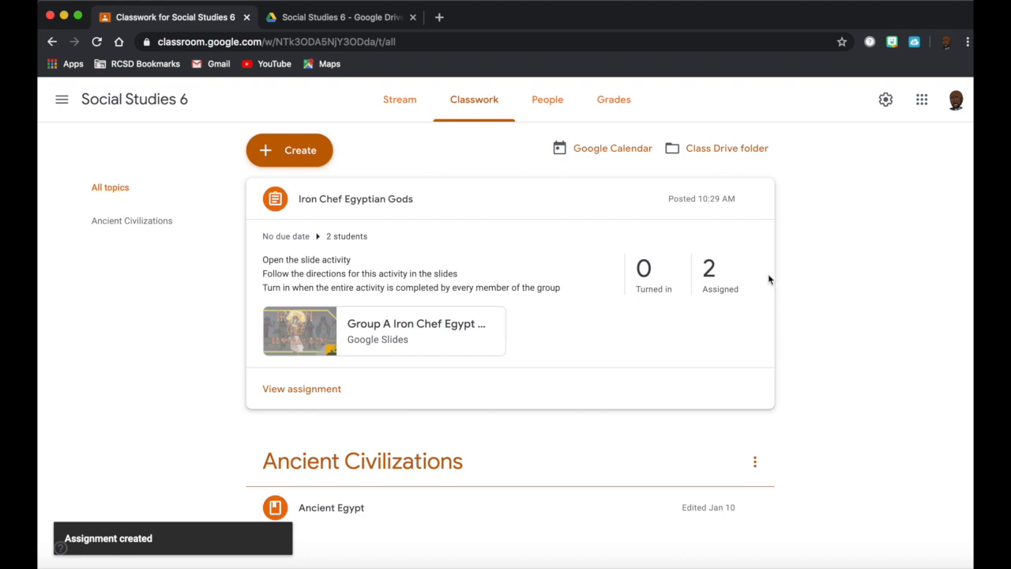
Step: Create a new assignment by reusing the "Iron Chef Egyptian Gods" post from the Social Studies 6 class
click(300, 153)
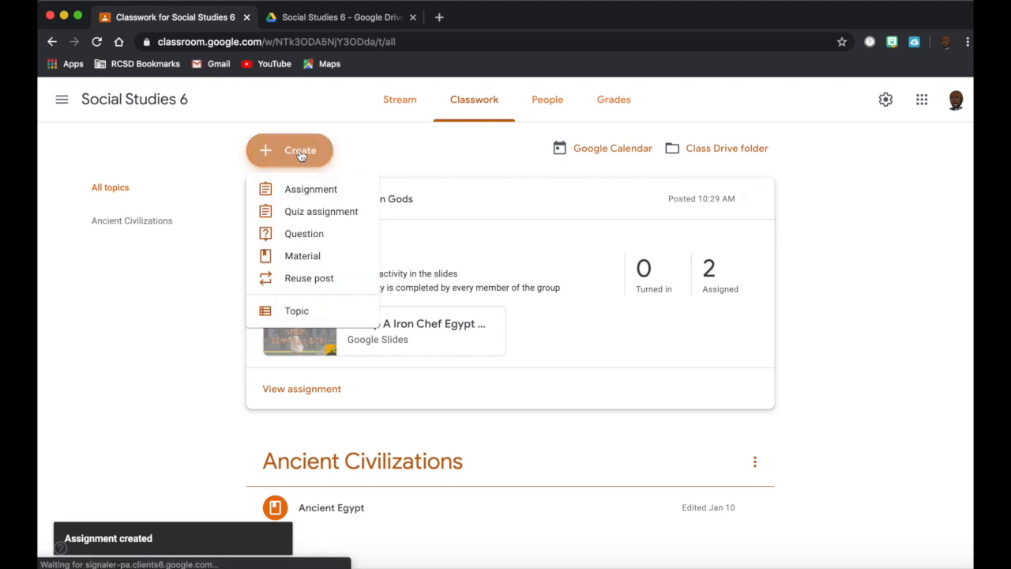
click(298, 280)
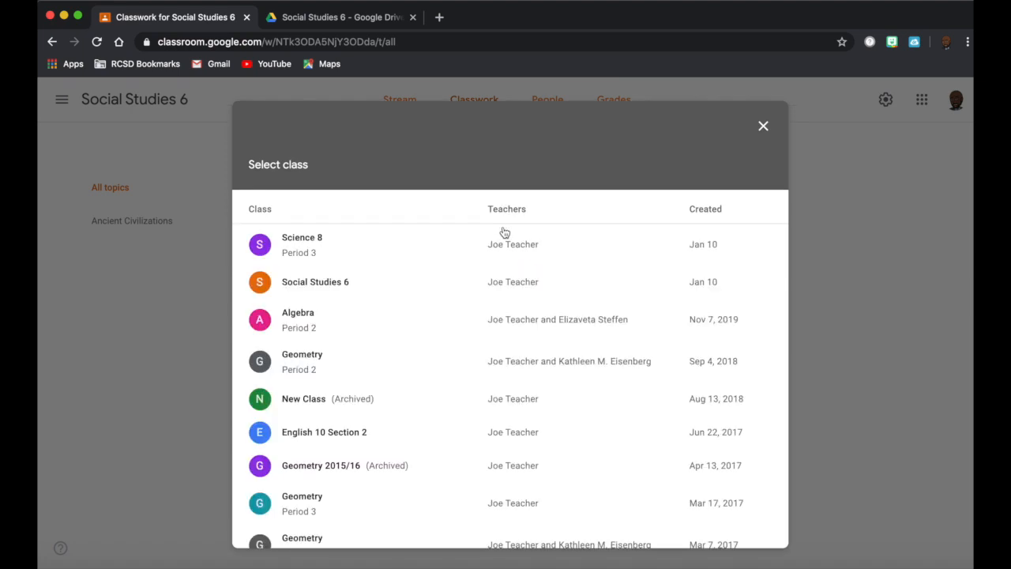
scroll(390, 388, down, 3)
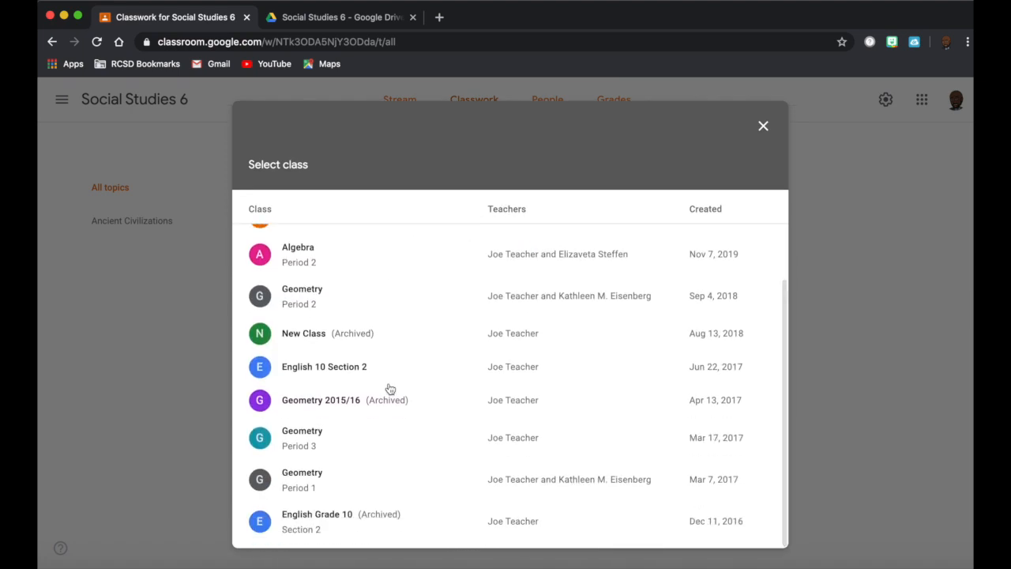
scroll(390, 389, up, 3)
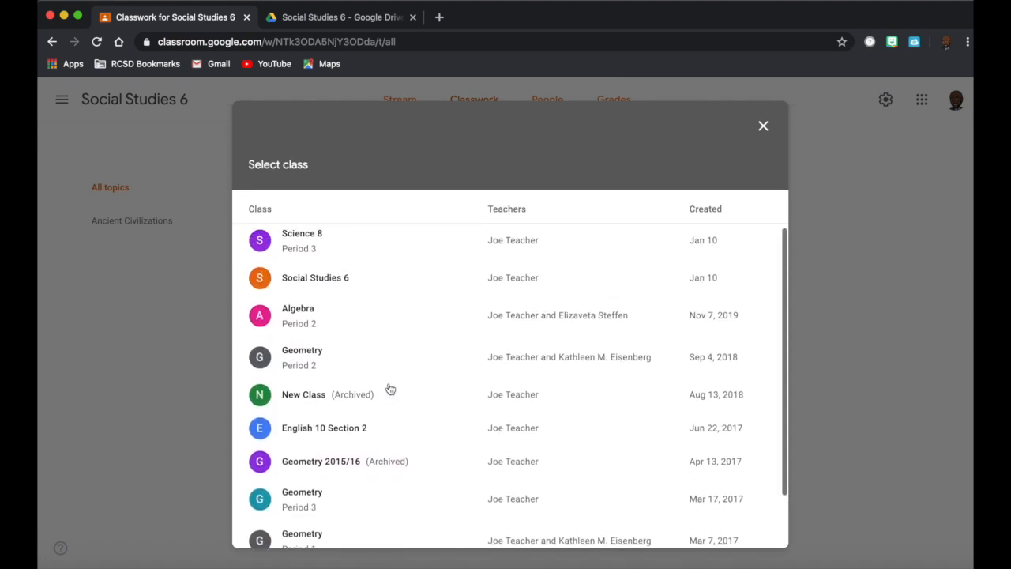
click(323, 285)
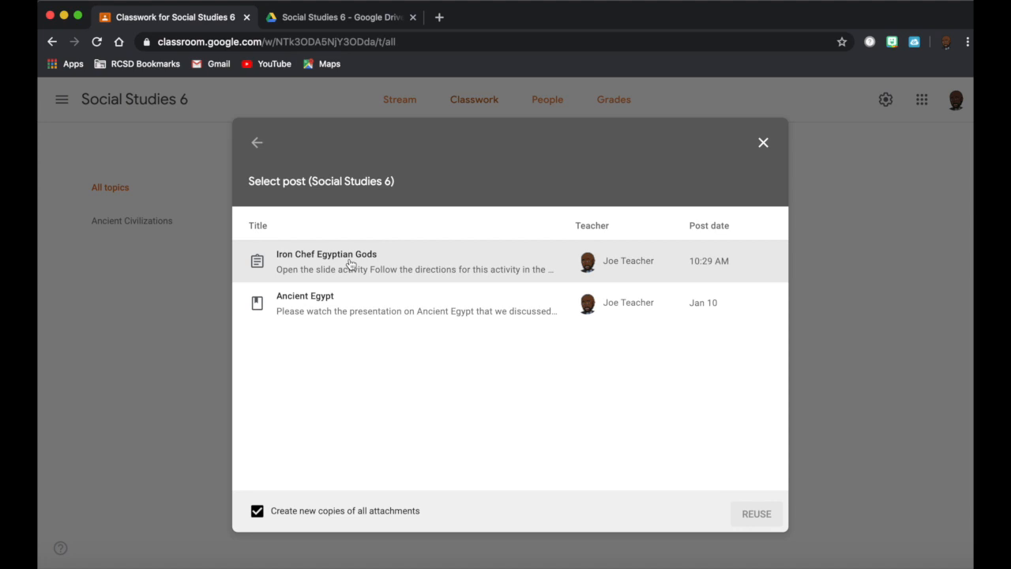
click(351, 264)
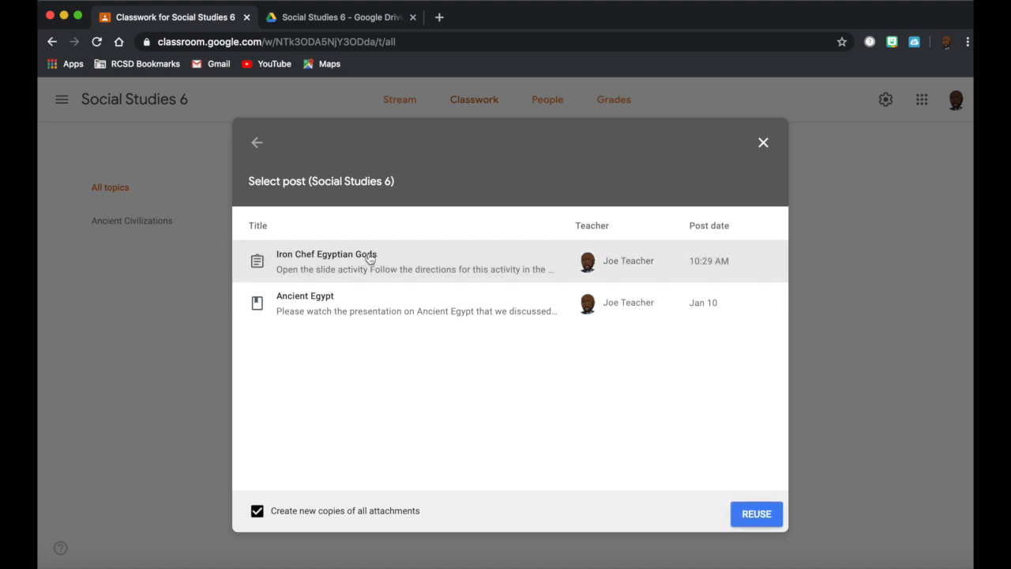
click(759, 515)
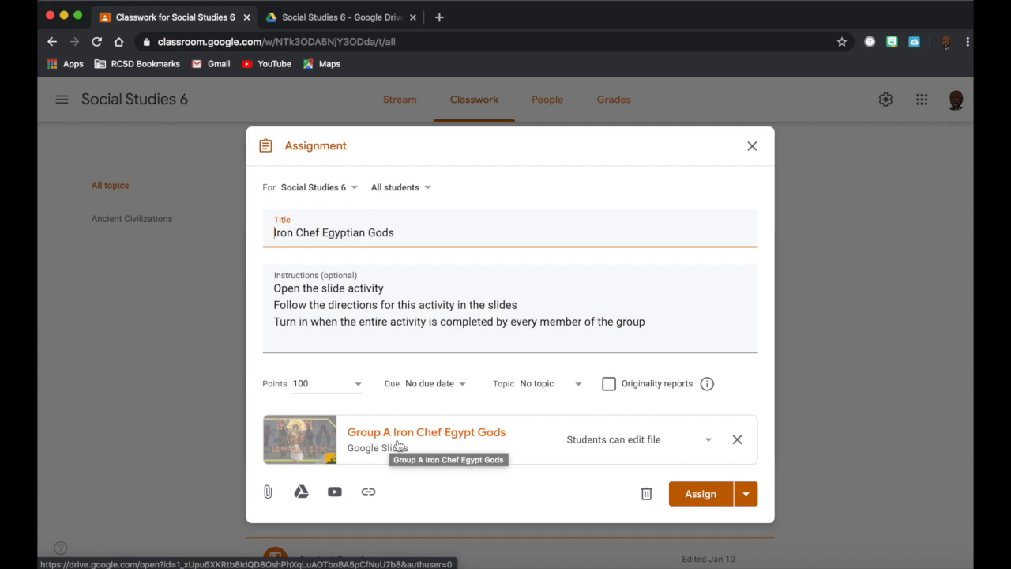
Step: Replace the Group A attachment with the Group B Iron Chef Egypt Gods slides from Drive and set access to "Students can edit file"
click(737, 440)
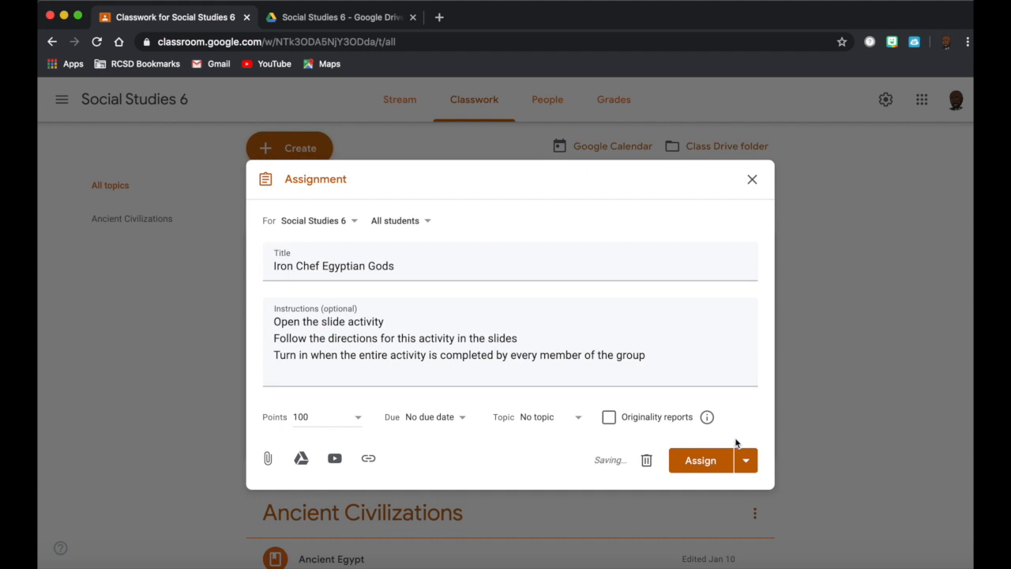
click(301, 458)
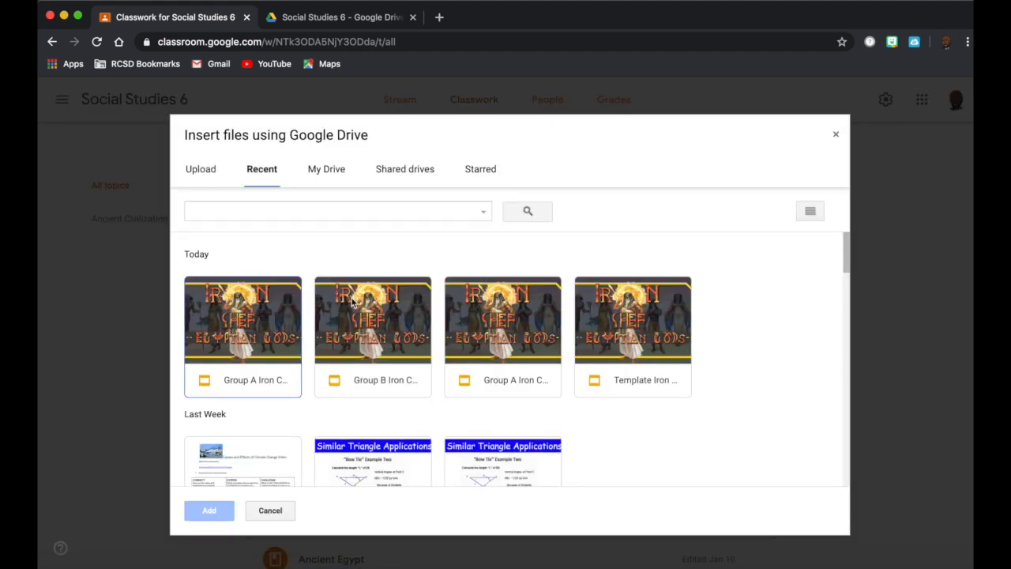
click(372, 320)
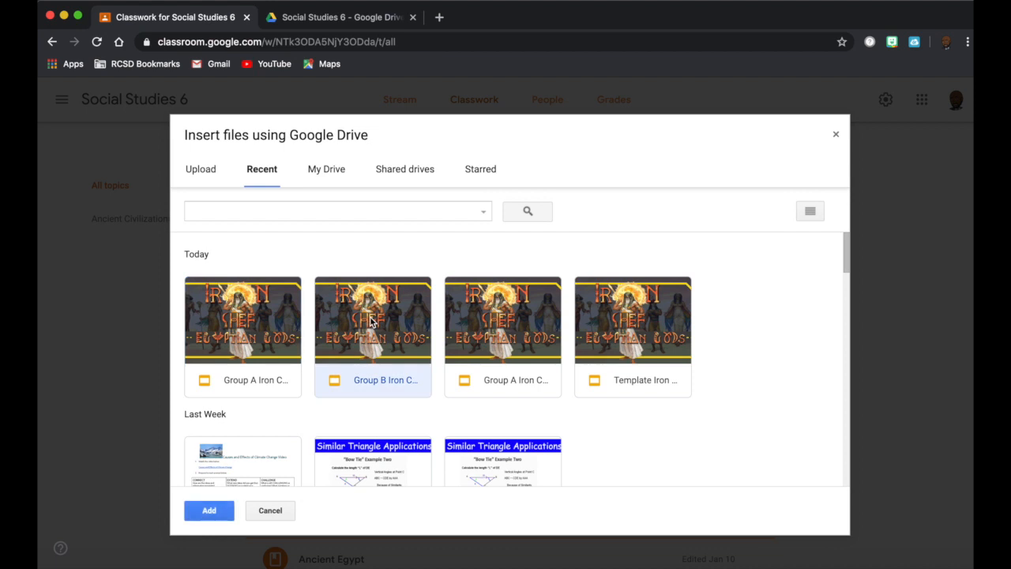
click(210, 511)
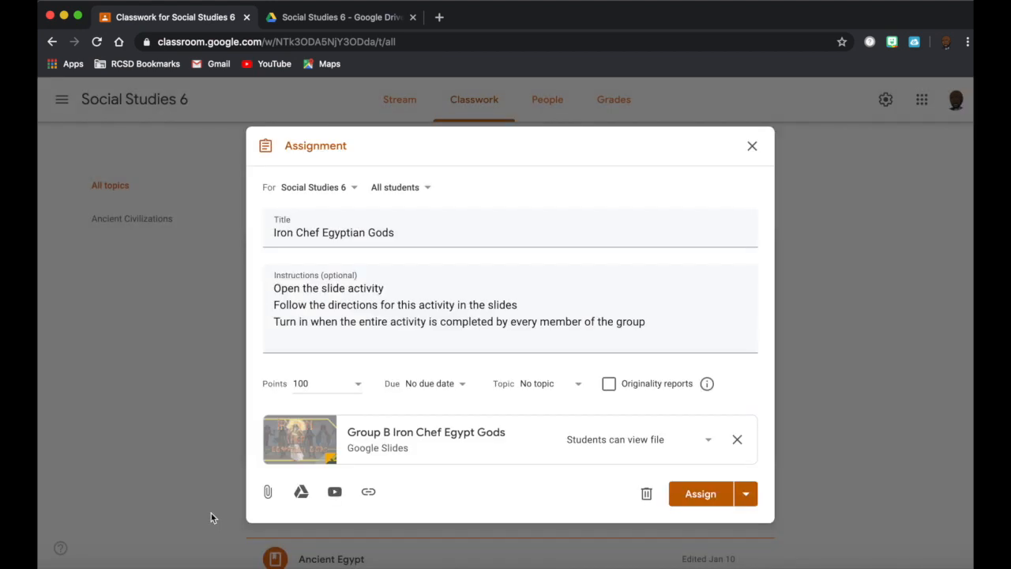
click(709, 442)
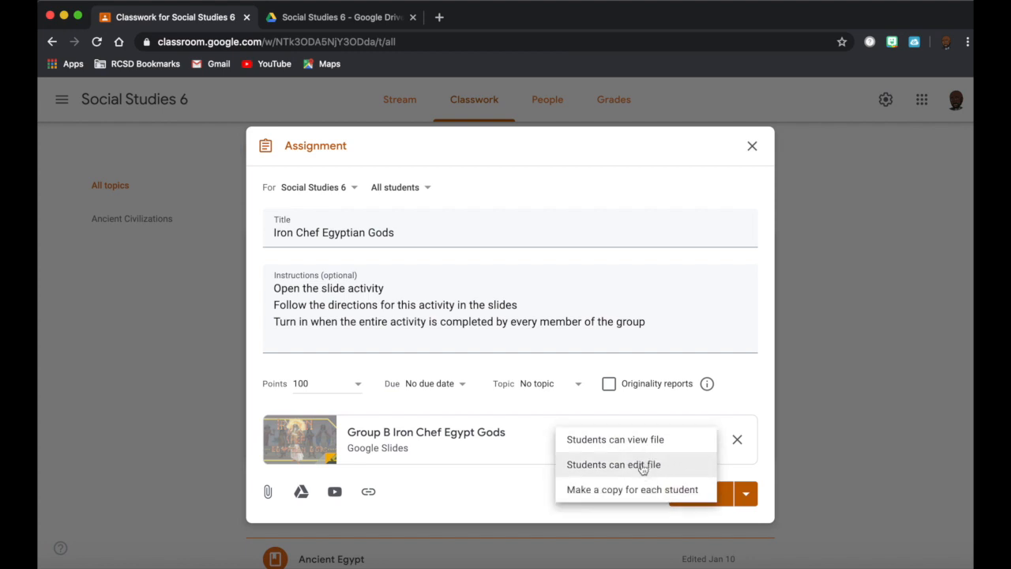
click(647, 466)
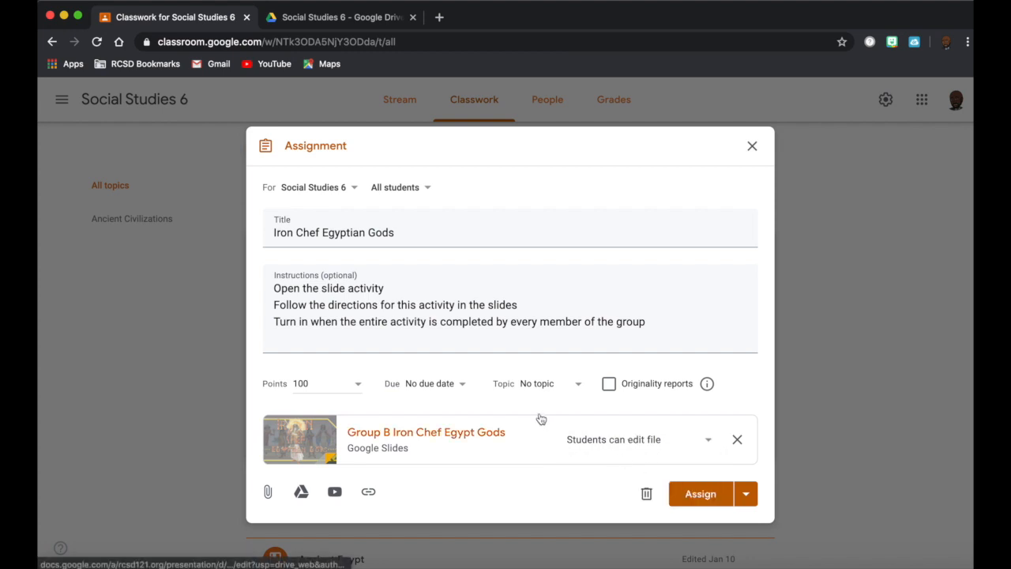
Step: Limit the reused assignment's recipients to only the third student in the class list
click(427, 188)
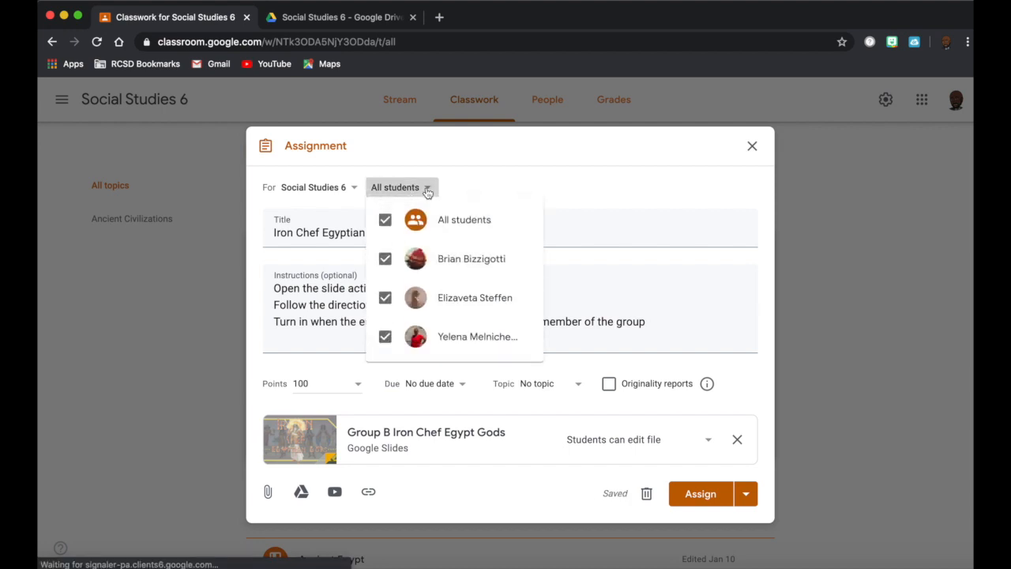
click(386, 301)
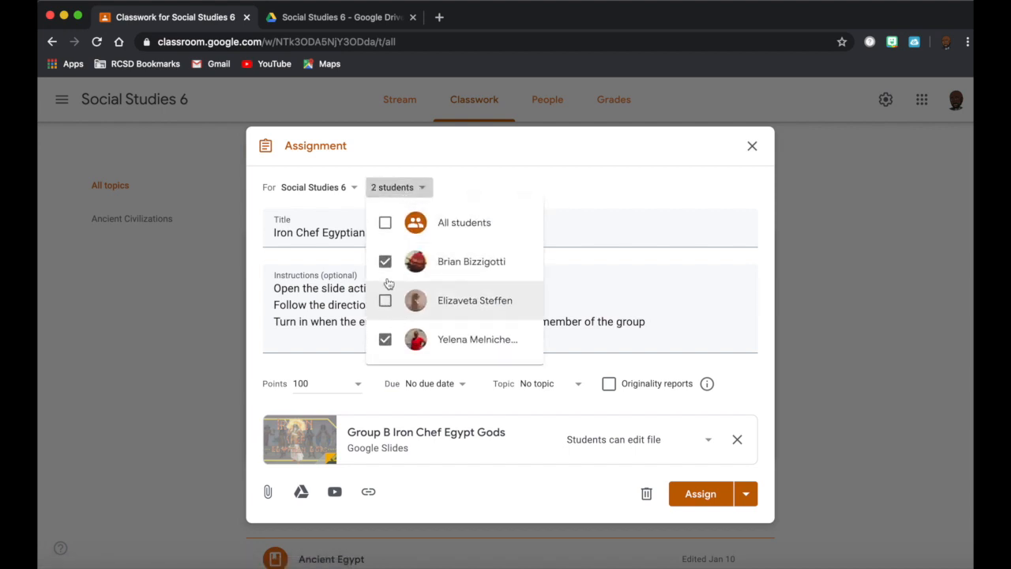
click(386, 261)
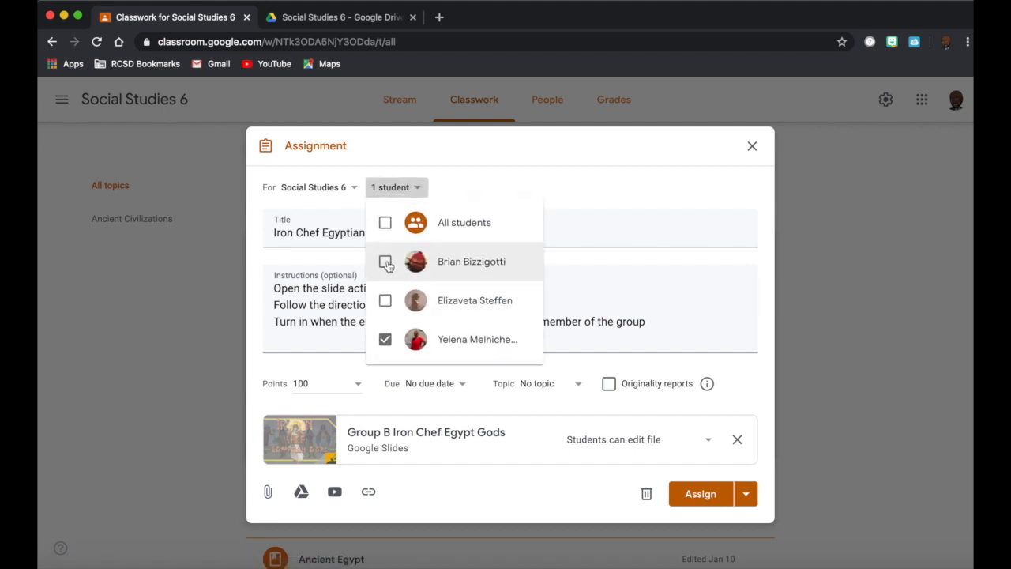
click(612, 193)
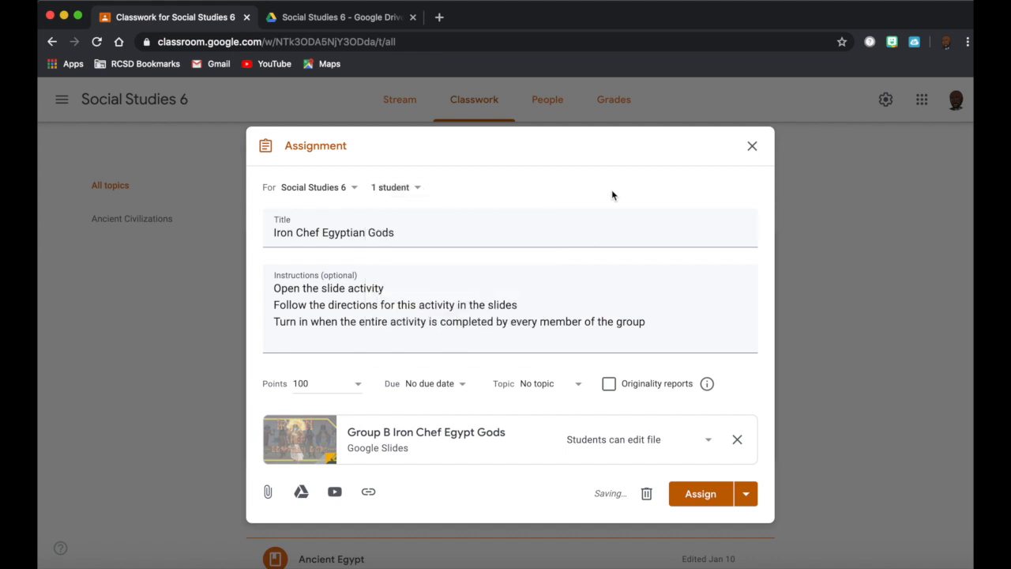
Step: Add "Group B" to the start of the assignment title so it reads "Group B Iron Chef Egyptian Gods"
click(273, 234)
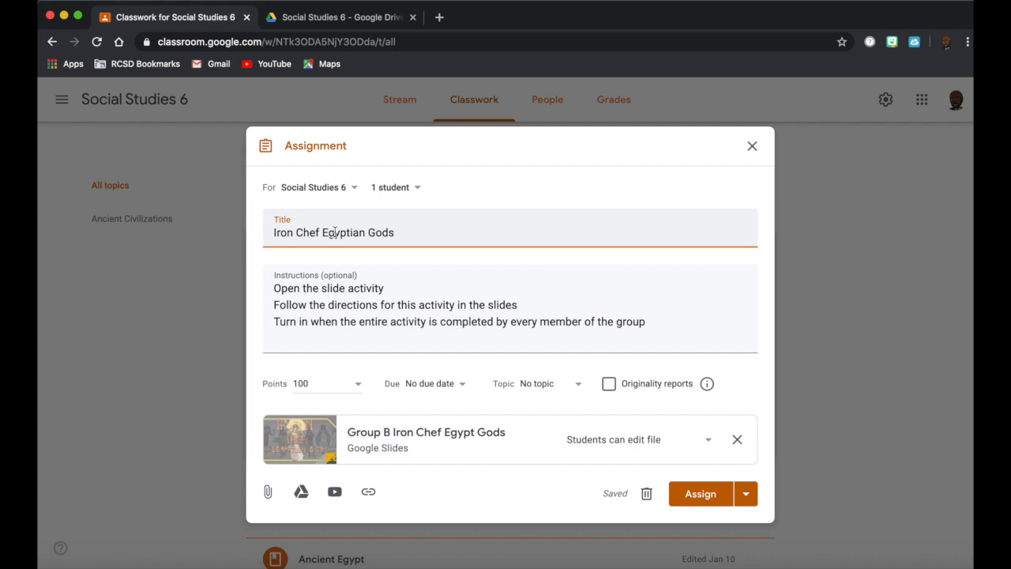
text(Grou)
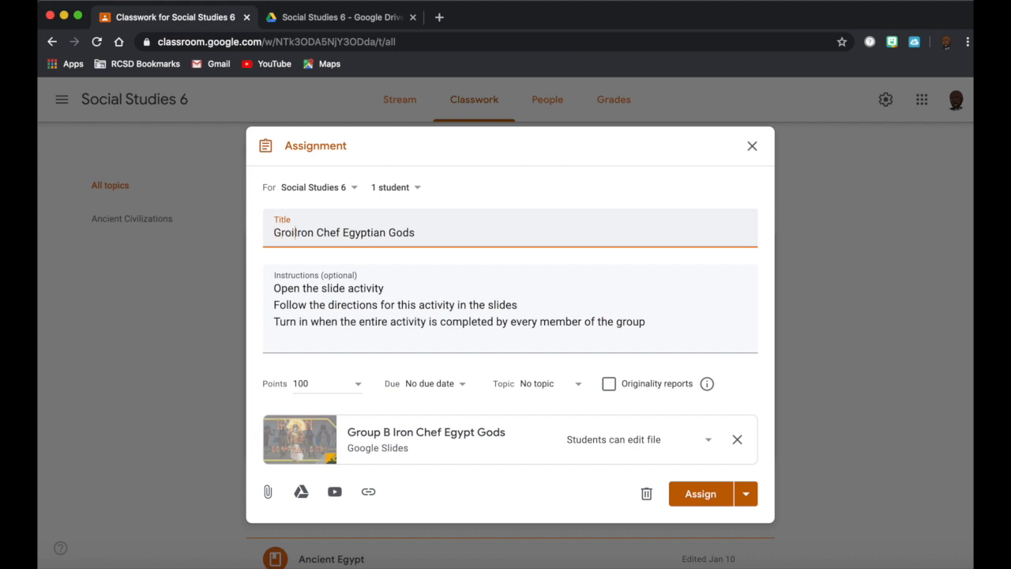
text(p B)
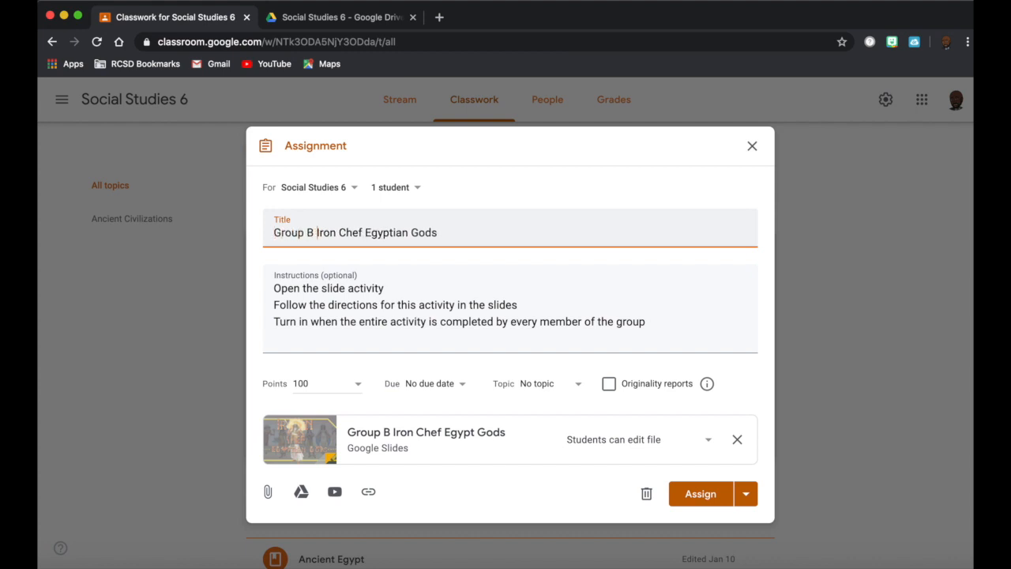